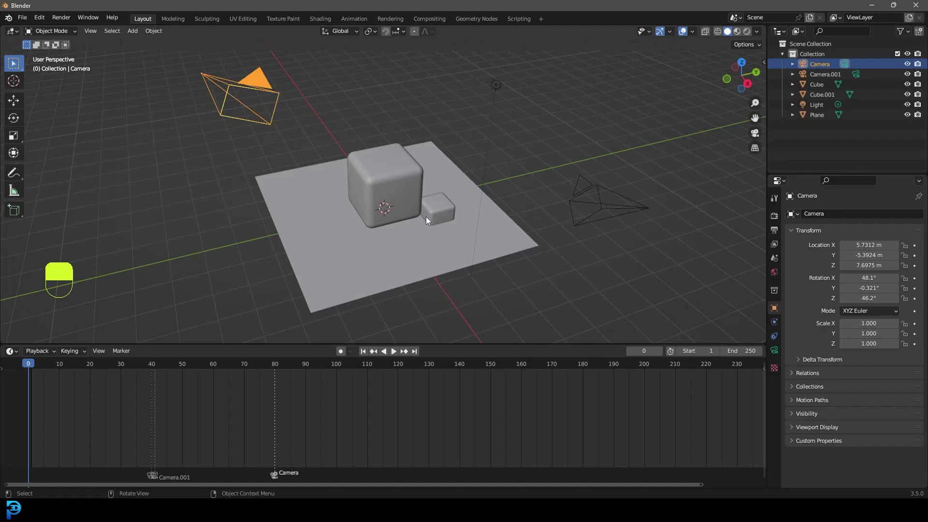
- Scrub the demo to frame 12 and look through the second camera, Camera.001
middle_click_drag(346, 153, 270, 127)
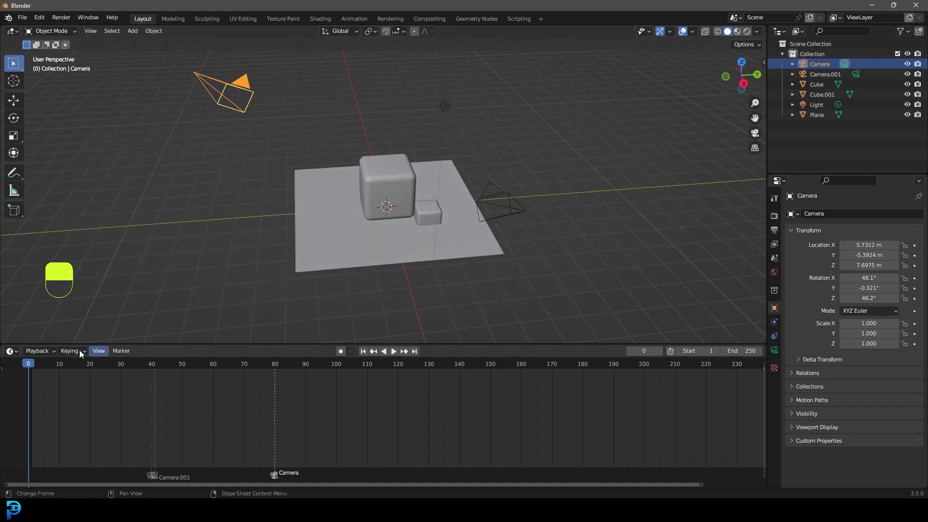
mouse_move(27, 368)
left_mouse_down()
mouse_move(262, 399)
mouse_move(129, 394)
mouse_move(288, 407)
mouse_move(136, 405)
mouse_move(161, 405)
mouse_move(145, 405)
left_mouse_up()
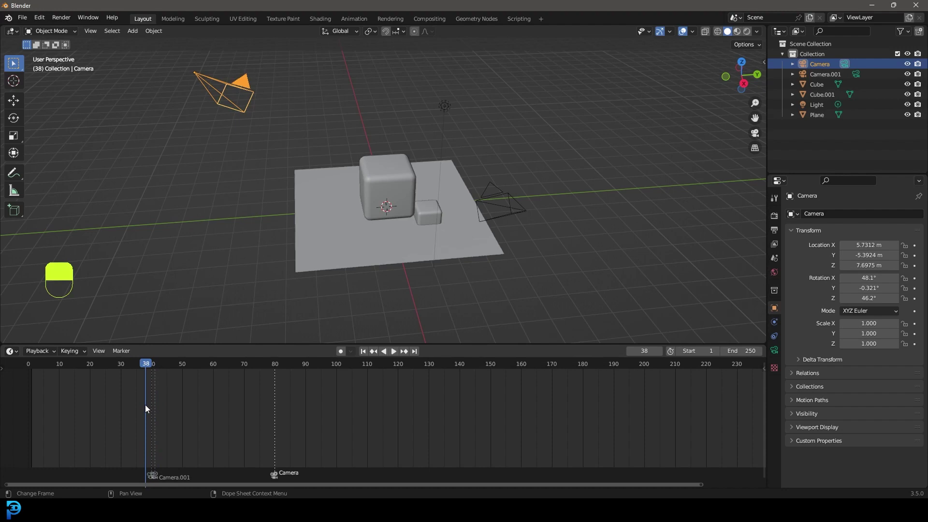
left_click(500, 201)
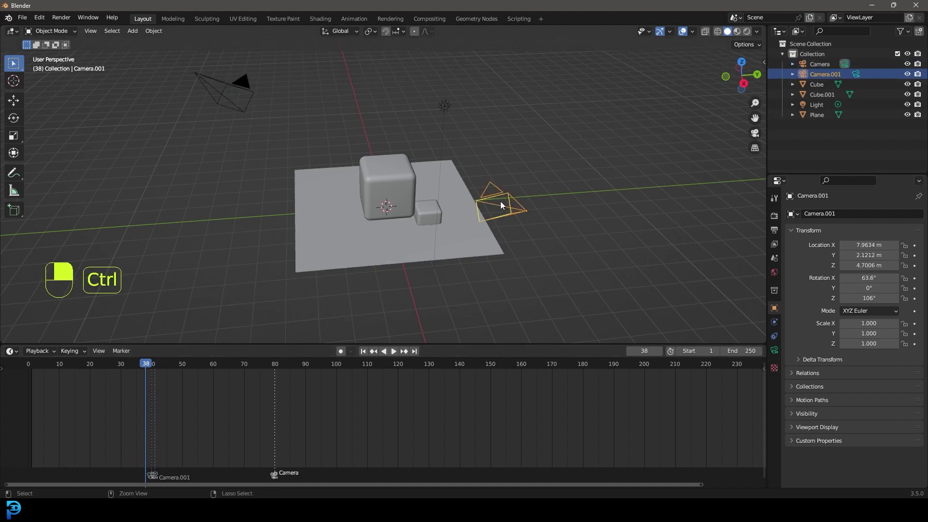
key("ctrl+KP_0")
middle_click_drag(490, 203, 417, 183)
scroll(417, 184, "down", 5)
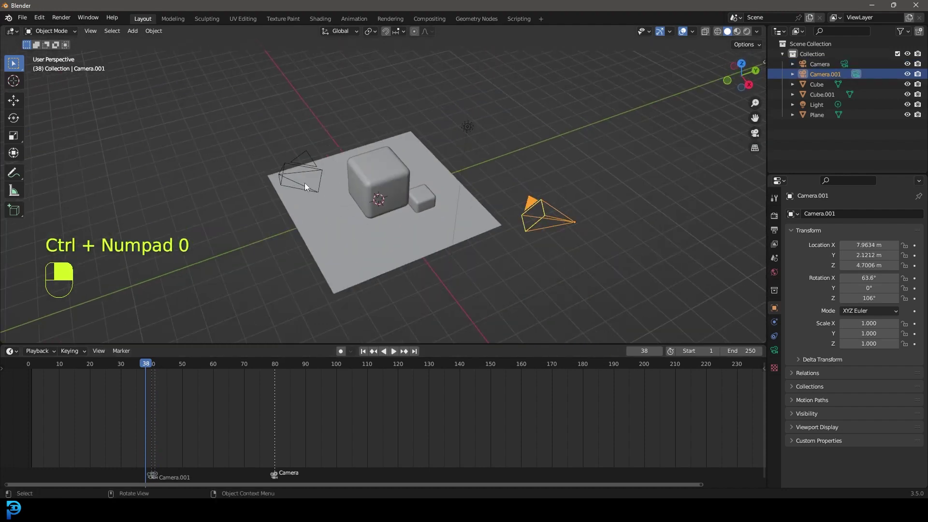
- Look through Camera, play through the frame 40 and 80 markers, then view the fresh scene
left_click(302, 174)
key("ctrl+KP_0")
middle_click_drag(302, 174, 280, 299)
left_click_drag(136, 363, 186, 410)
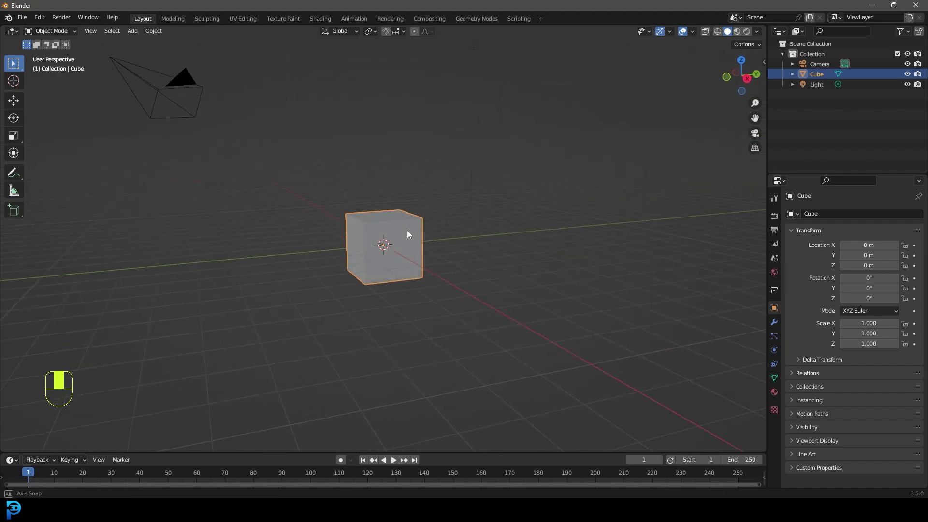
middle_click_drag(407, 230, 427, 240)
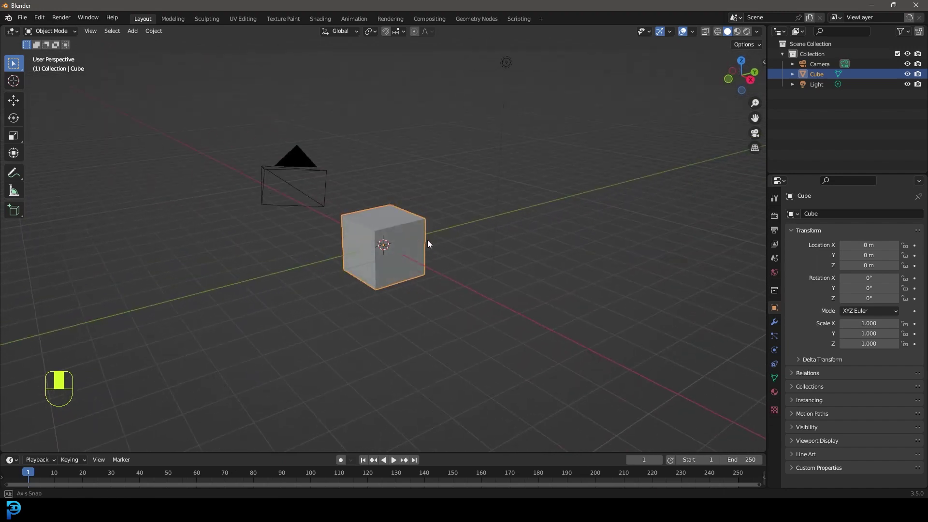
- Add a ground plane and scale it up to about 3.7
key("shift+a")
mouse_move(411, 219)
left_click(459, 224)
scroll(422, 258, "up", 3)
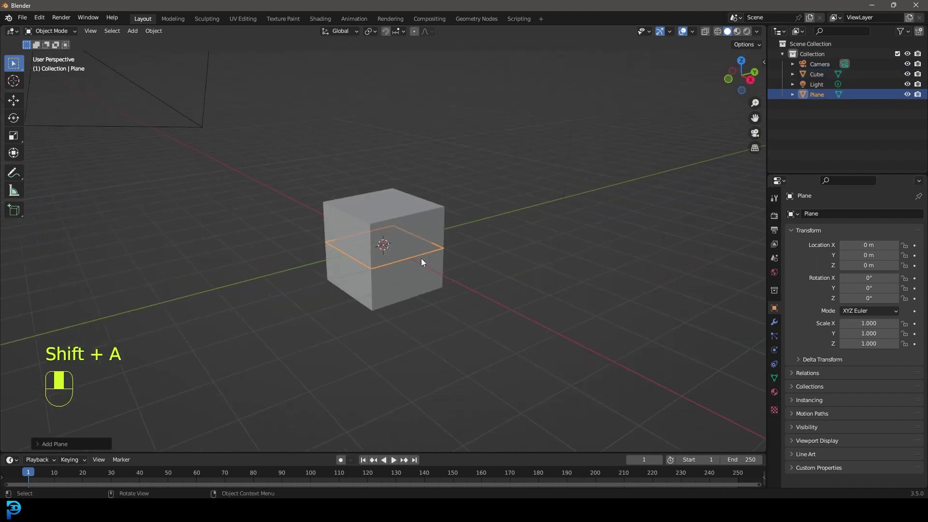
key("s")
left_click(446, 255)
- Raise the cube so it sits on top of the plane
left_click(433, 245)
key("g")
middle_click_drag(464, 243, 471, 241)
left_click(473, 241)
- Bevel the cube's edges in Edit Mode and apply Shade Smooth
key("Tab")
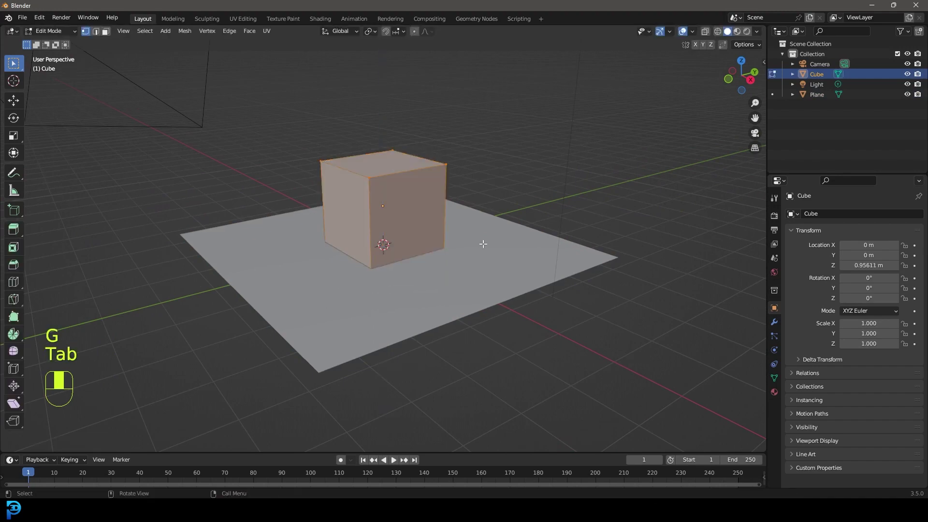
key("ctrl+b")
scroll(525, 271, "up", 3)
left_click(525, 272)
key("Tab")
right_click(425, 169)
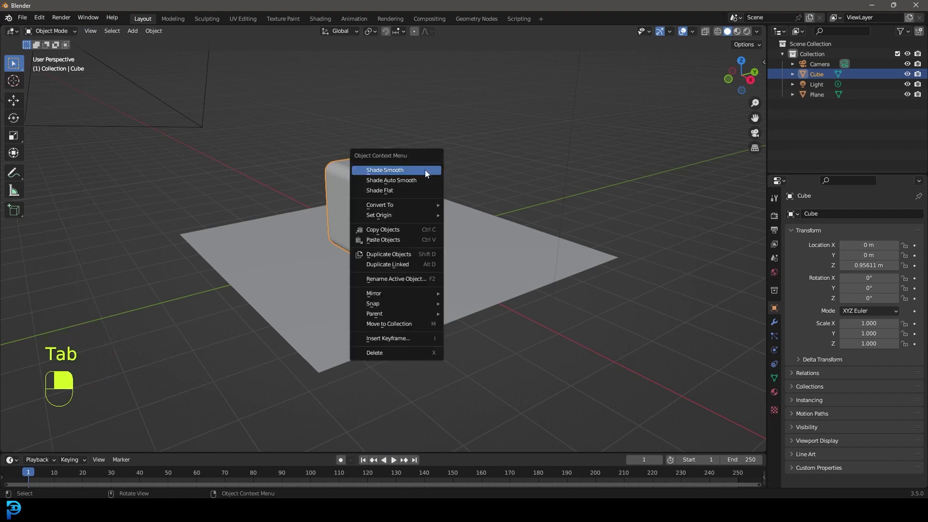
left_click(425, 170)
- Select the camera and view the scene from the top
middle_click_drag(355, 161, 376, 176)
scroll(377, 176, "down", 5)
middle_click_drag(458, 245, 468, 349)
left_click(337, 254)
key("KP_7")
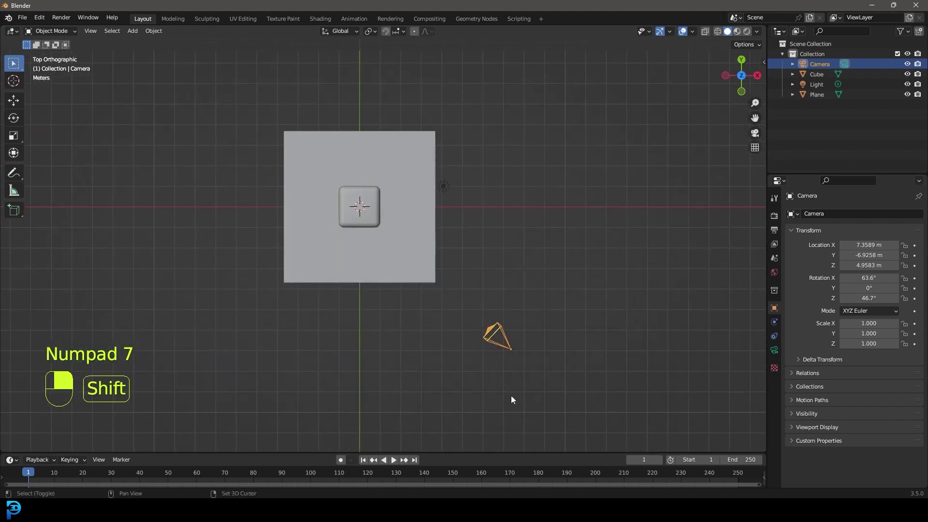
- Duplicate the camera into Camera.001 at a new spot
key("shift+d")
left_click(525, 227)
middle_click_drag(525, 229, 489, 242)
- Duplicate the cube, scale the copy to 0.478, and place it beside the big cube
left_click(456, 217)
key("shift+d")
left_click(624, 274)
key("s")
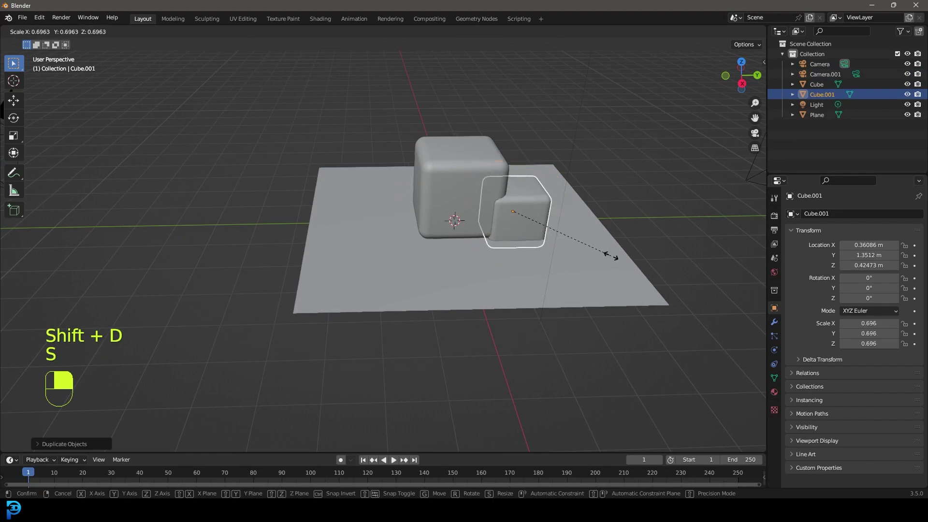
left_click(566, 242)
middle_click_drag(566, 242, 580, 280)
key("g")
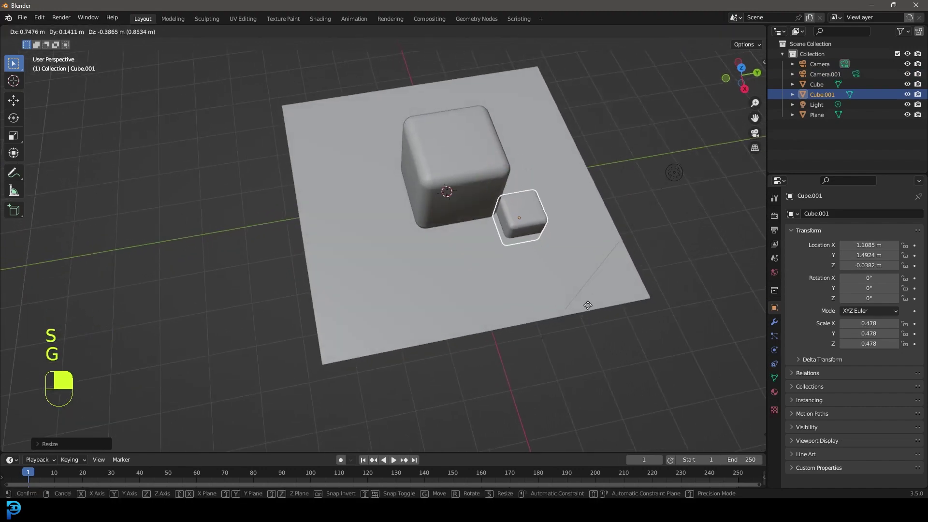
left_click(593, 300)
scroll(593, 298, "down", 6)
left_click(453, 302)
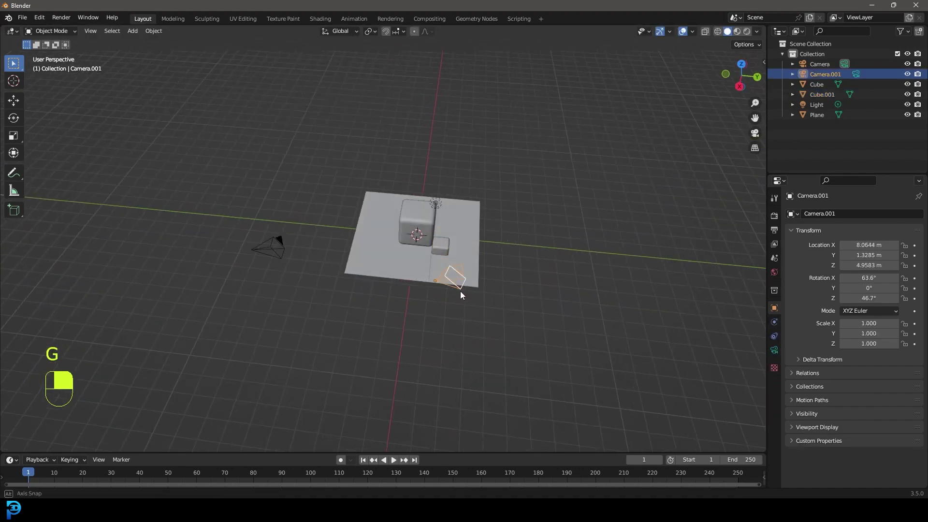
middle_click_drag(452, 302, 457, 292)
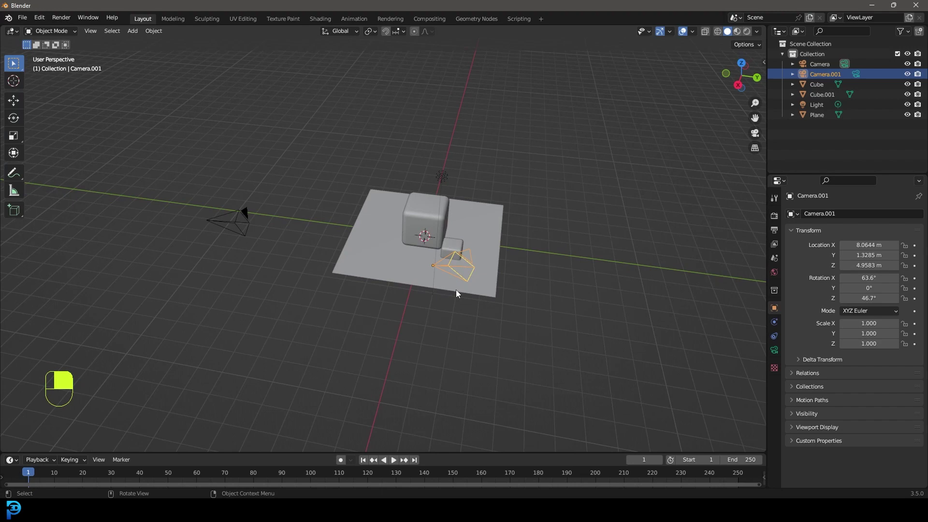
key("KP_0")
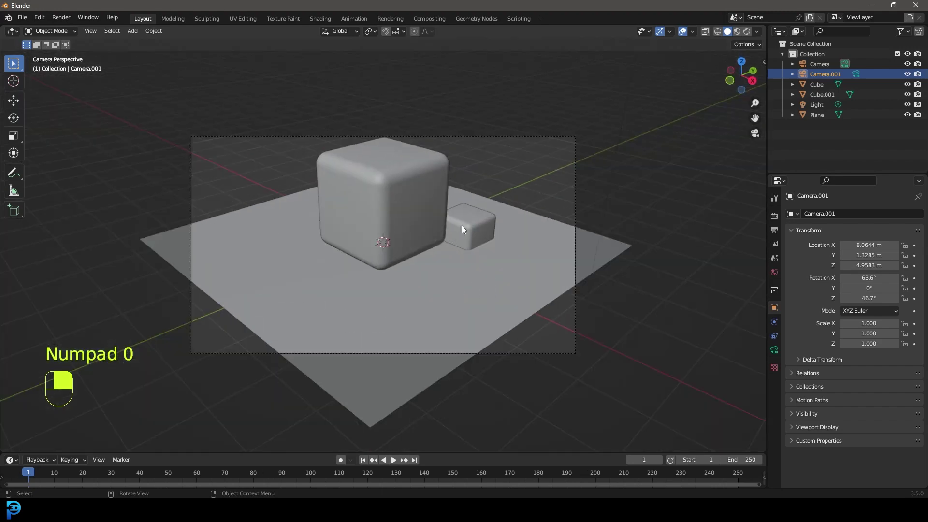
middle_click_drag(565, 140, 529, 274)
scroll(472, 271, "down", 2)
scroll(530, 274, "up", 2)
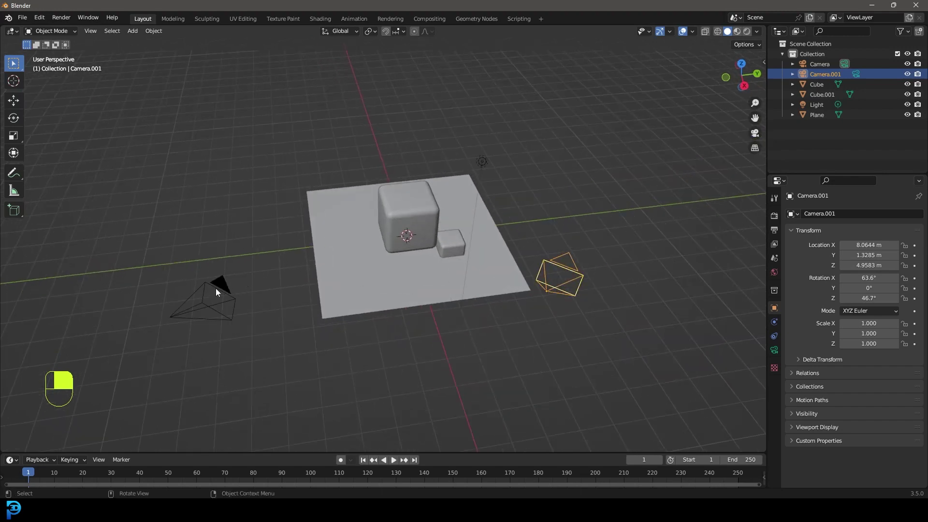
middle_click_drag(218, 286, 240, 275)
scroll(132, 268, "up", 3)
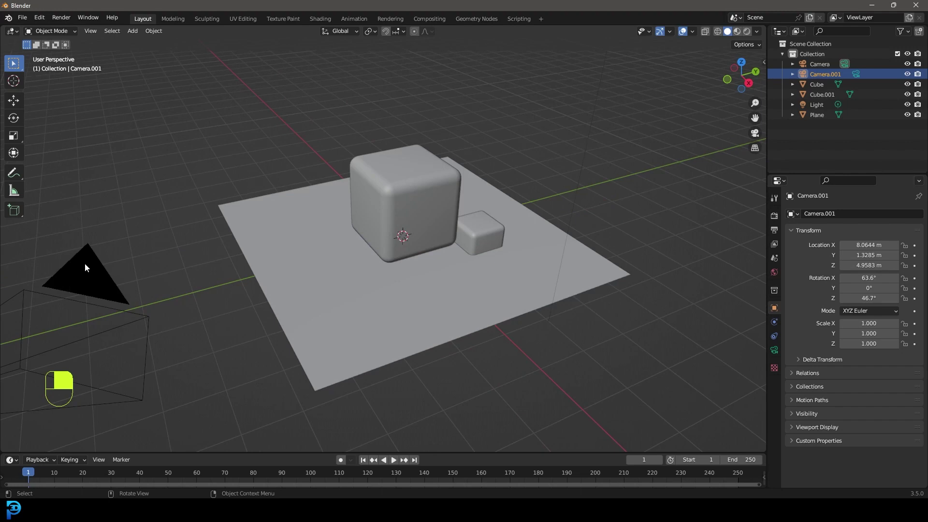
scroll(62, 275, "down", 4)
middle_click_drag(144, 272, 564, 241)
scroll(564, 241, "up", 4)
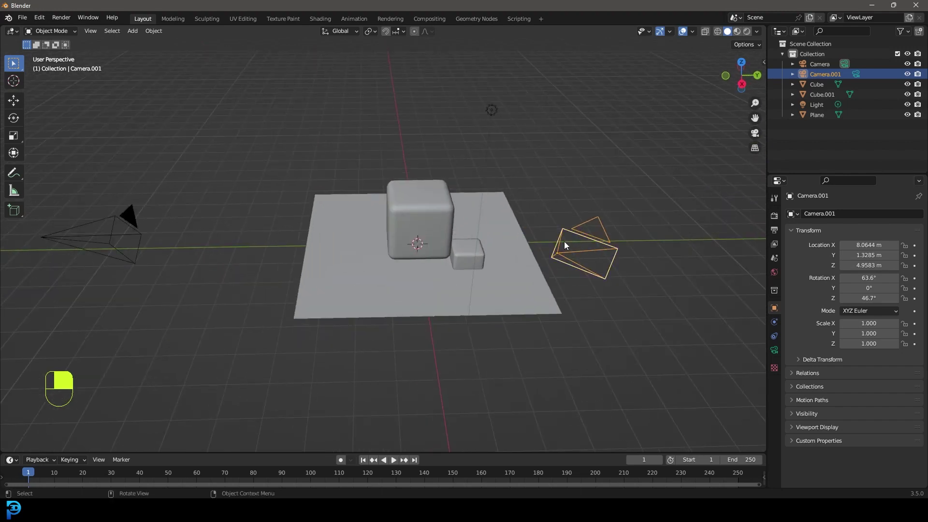
scroll(702, 244, "down", 2)
middle_click_drag(299, 299, 210, 310)
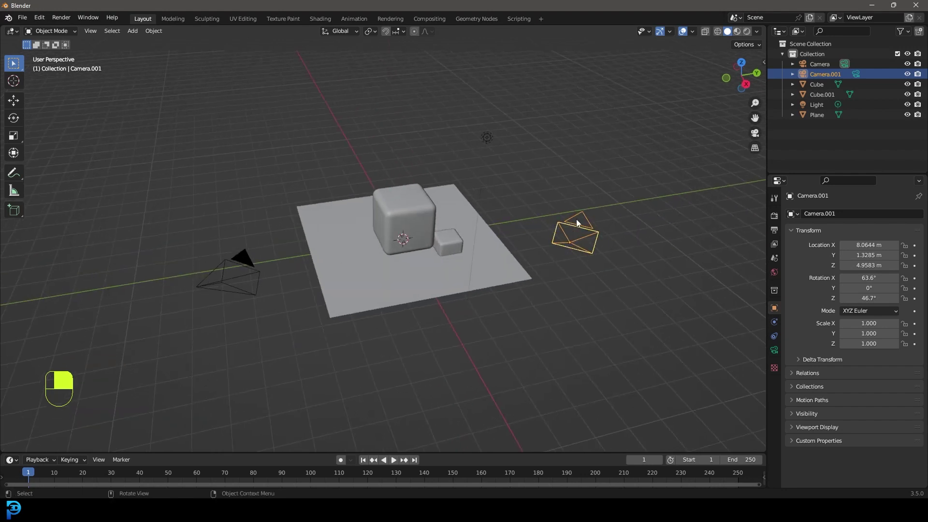
- Look through the active camera, then select Camera and frame the whole scene
key("ctrl+KP_0")
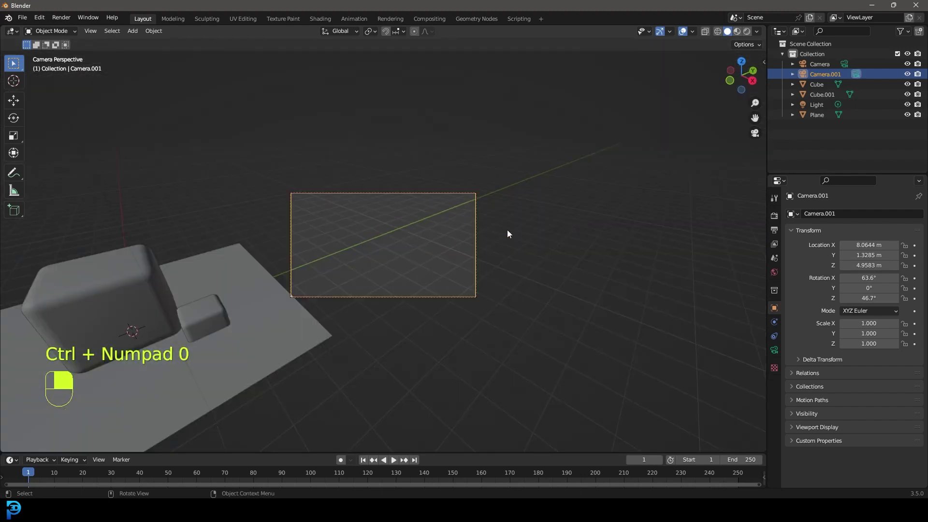
middle_click_drag(413, 190, 410, 280)
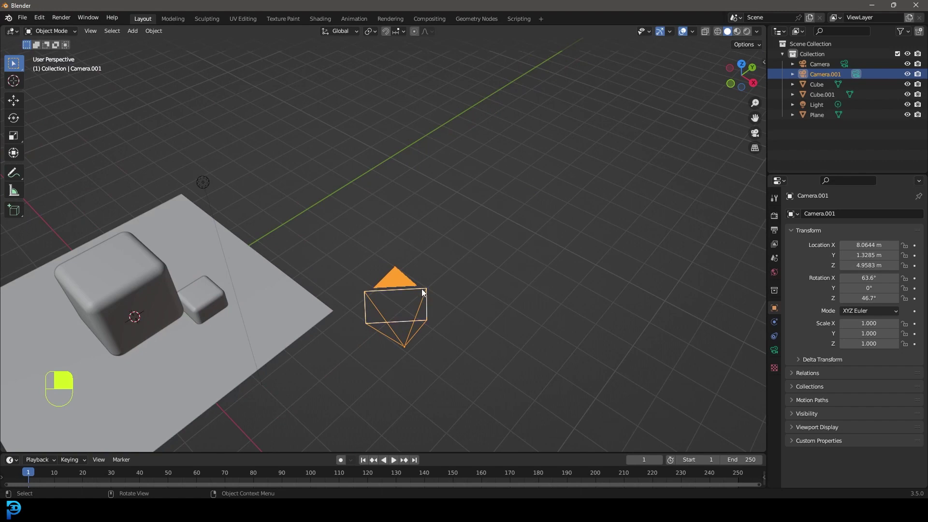
scroll(416, 291, "up", 4)
scroll(458, 338, "down", 8)
middle_click_drag(354, 301, 433, 223, "shift")
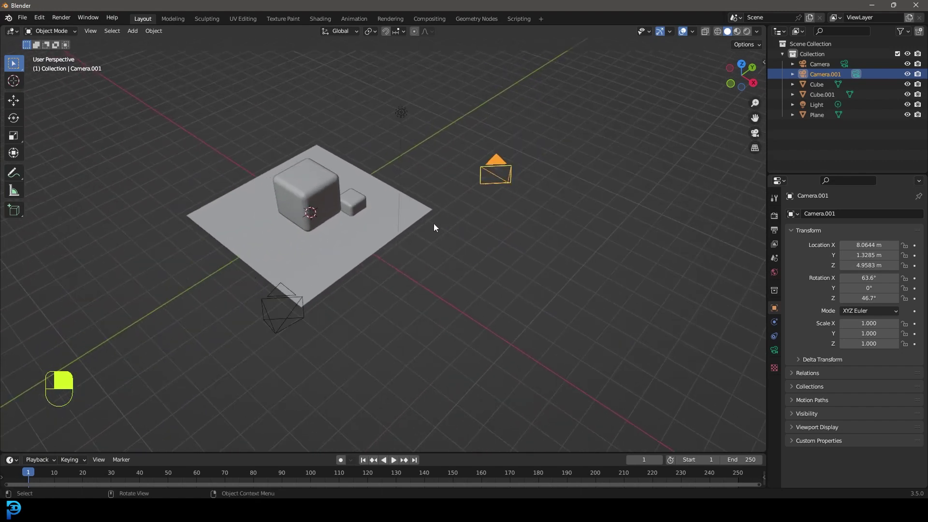
left_click(277, 296)
scroll(272, 292, "up", 3)
middle_click_drag(254, 311, 334, 259, "shift")
scroll(367, 265, "down", 5)
middle_click_drag(418, 263, 336, 231)
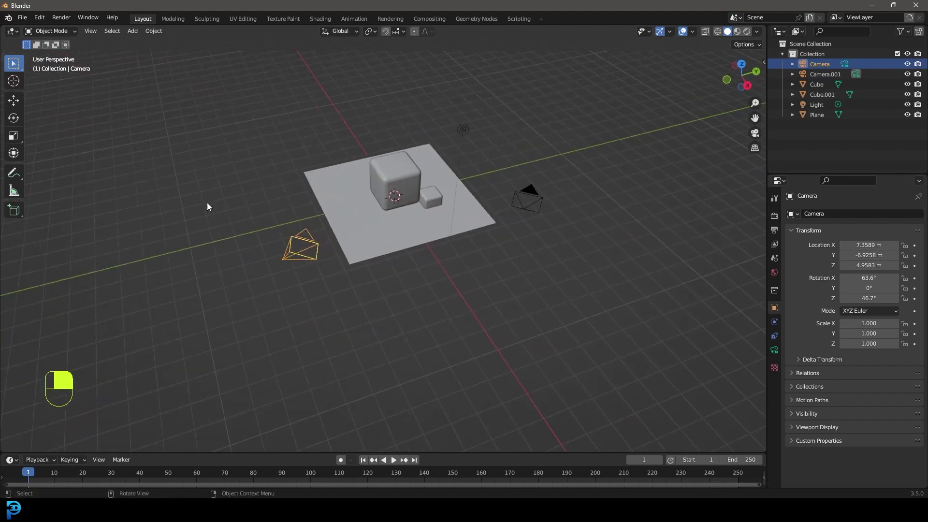
- Make Camera.001 the active camera and adjust its rotation and position
left_click(539, 204)
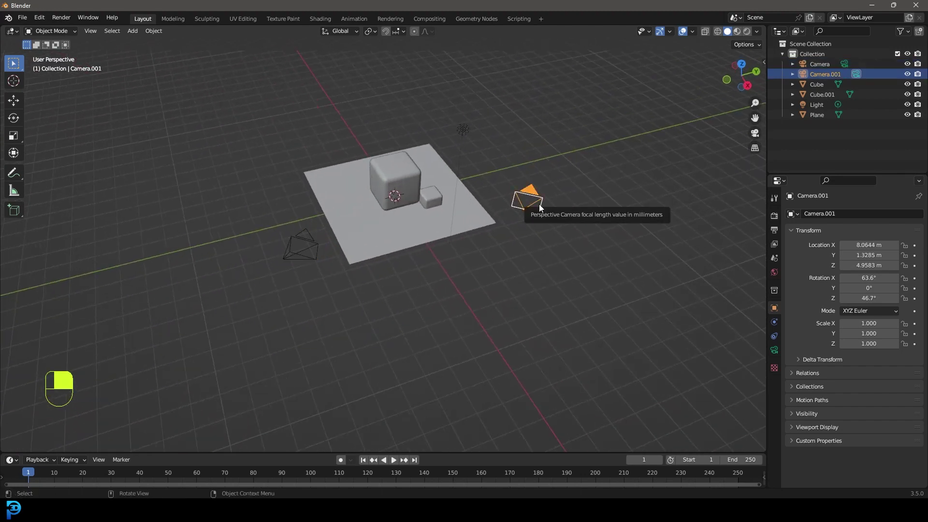
key("ctrl+KP_0")
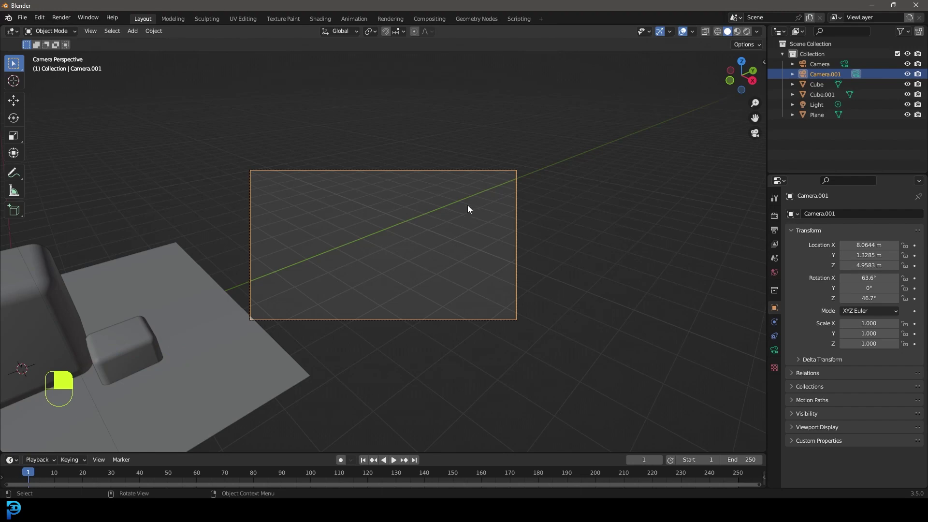
scroll(472, 204, "down", 2)
key("r")
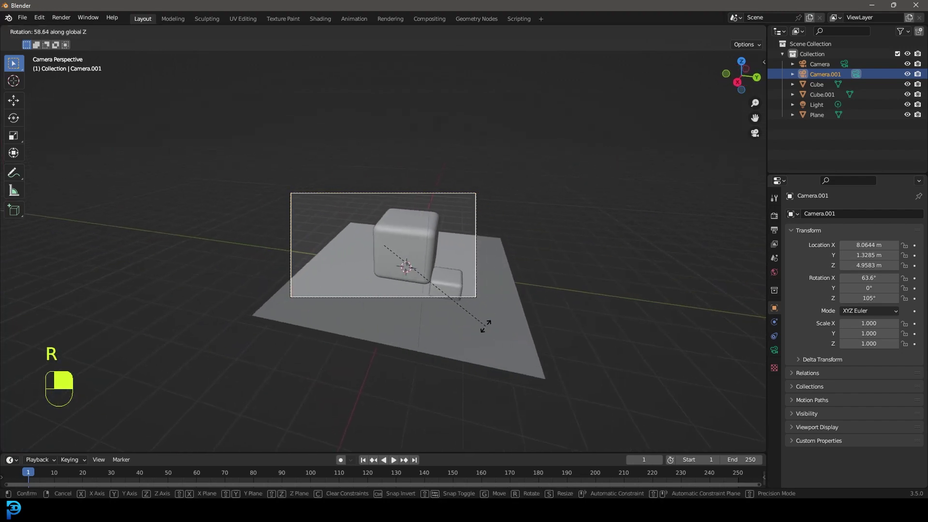
left_click(483, 323)
key("g")
left_click(470, 277)
key("g")
left_click(470, 277)
middle_click_drag(470, 277, 388, 295)
scroll(388, 294, "down", 5)
- Move and tilt Camera to 5.7312, -5.3924, 7.6975 m, rotated 48.1°, -0.321°, 46.2°
left_click(332, 290)
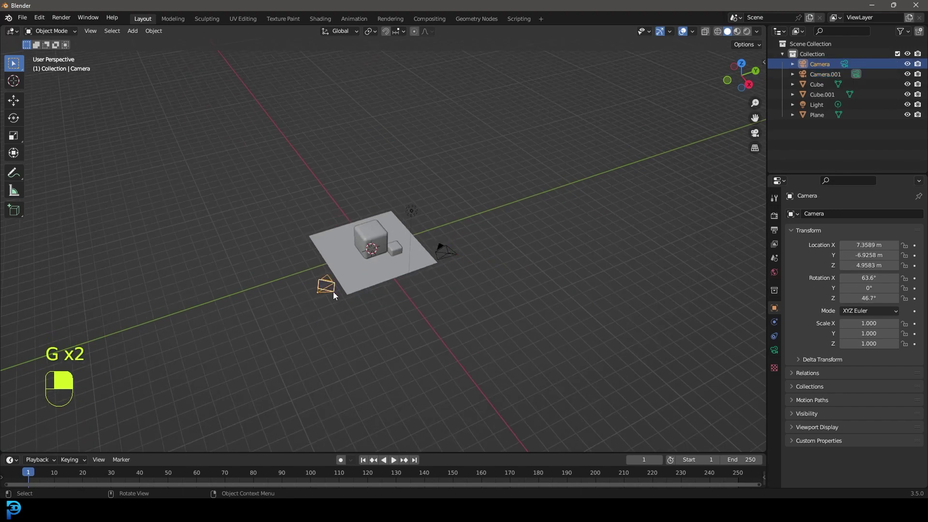
key("ctrl+KP_0")
scroll(358, 282, "up", 2)
key("g")
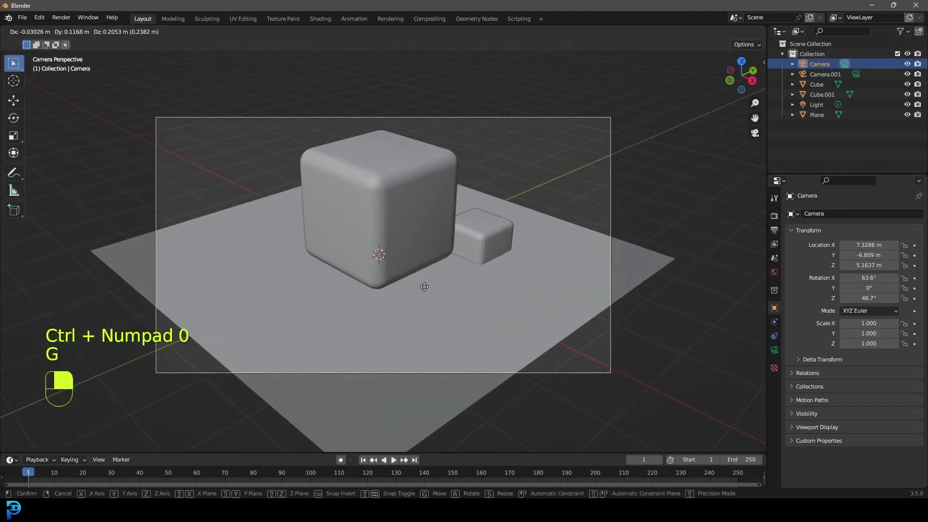
left_click(428, 251)
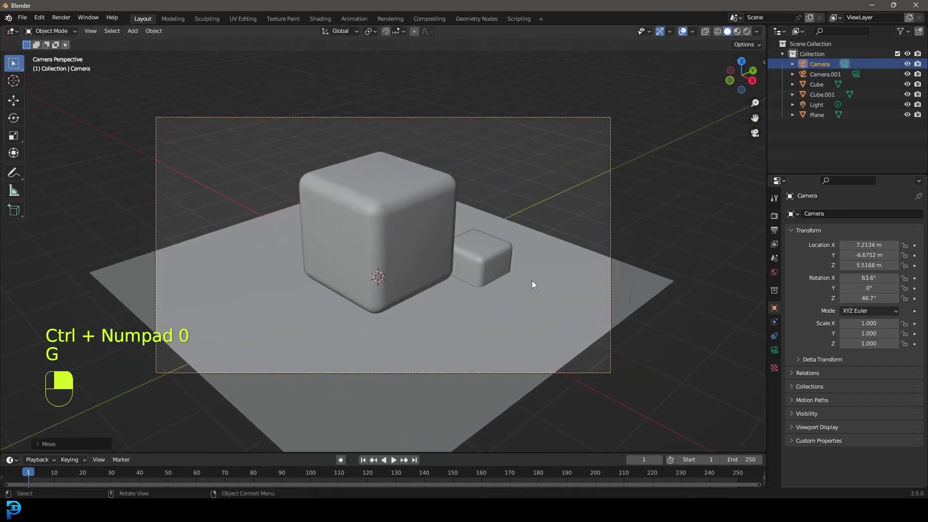
key("r")
key("r")
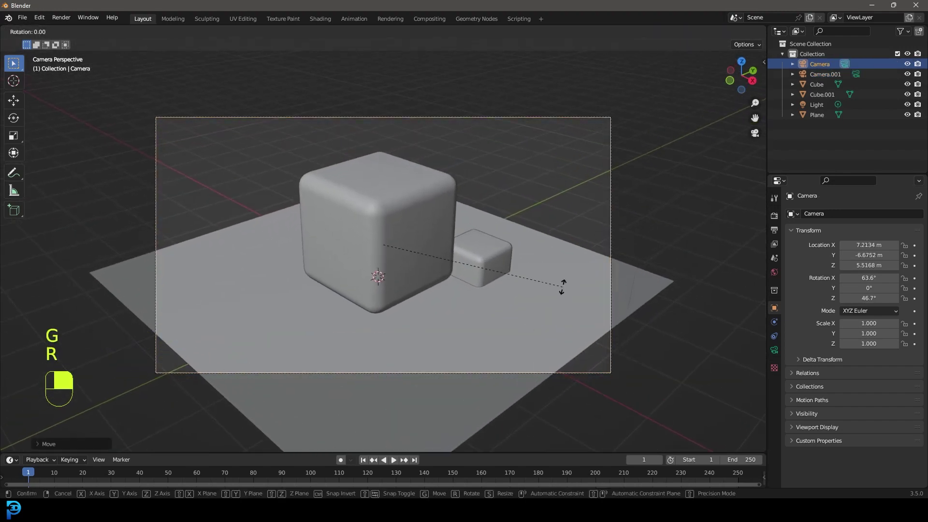
left_click(552, 285)
key("g")
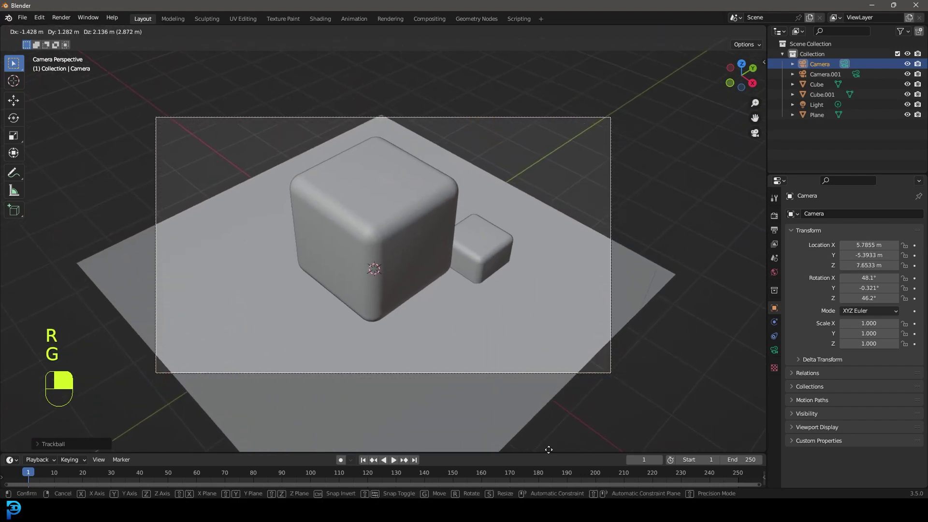
left_click(534, 346)
scroll(521, 319, "down", 4)
middle_click_drag(509, 298, 410, 276)
scroll(448, 288, "down", 3)
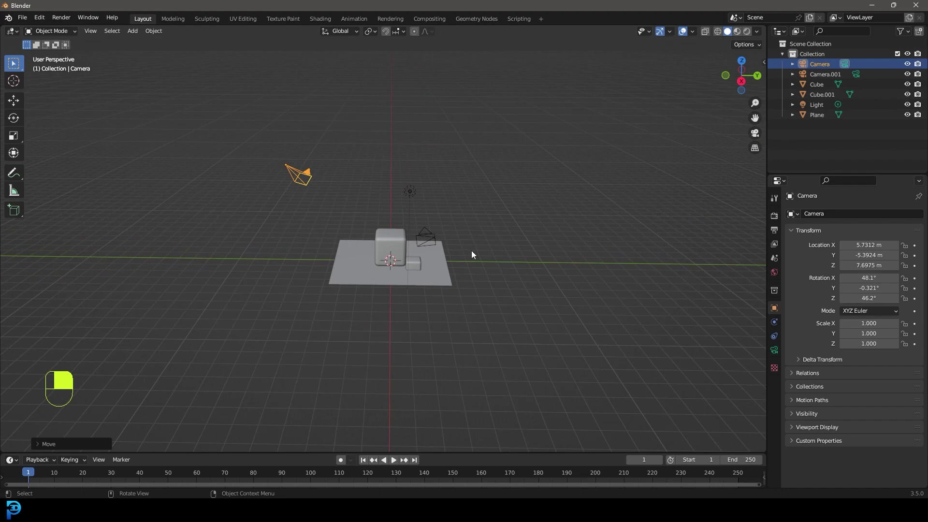
left_click(285, 165)
- Enlarge the timeline area, scrub the playhead to frame 40, and start playback
middle_click_drag(290, 177, 297, 431)
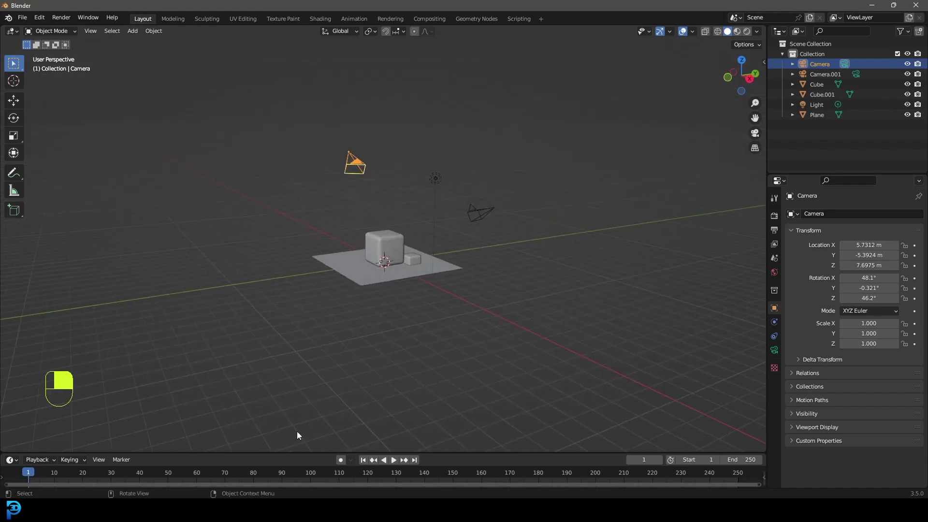
left_click_drag(291, 454, 292, 344)
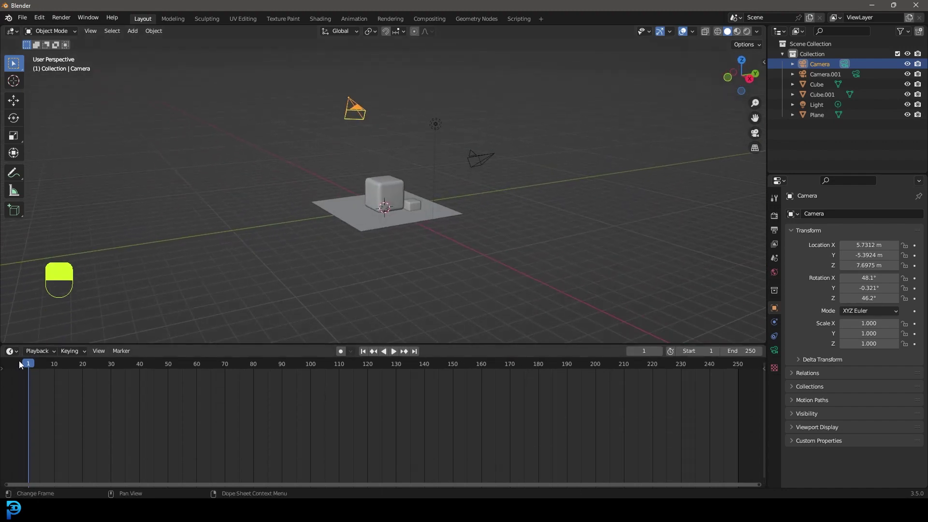
left_click_drag(25, 363, 140, 384)
middle_click_drag(242, 184, 33, 337)
middle_click_drag(238, 255, 430, 126)
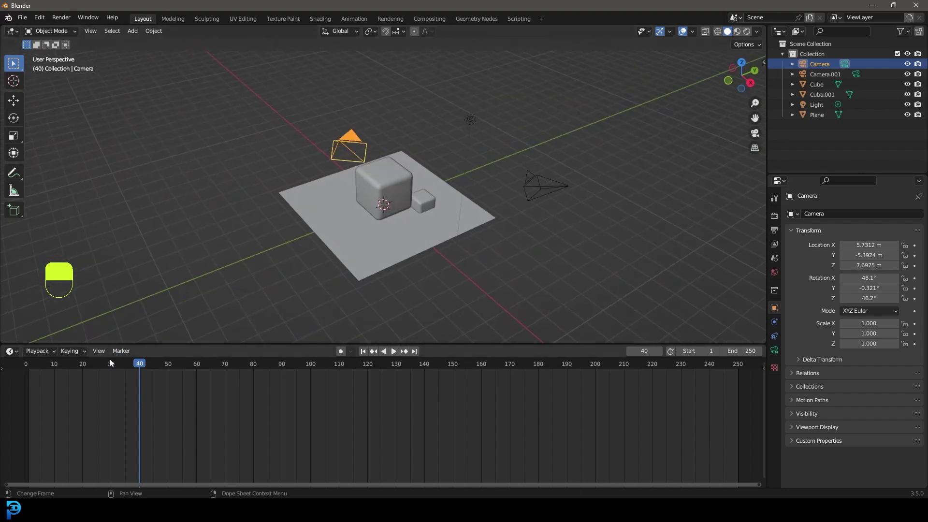
scroll(138, 375, "up", 2)
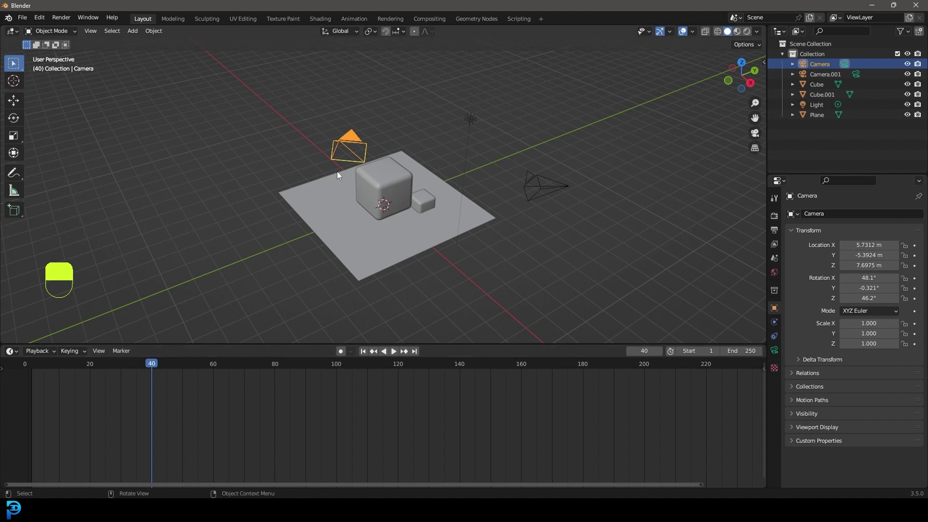
key("space")
key("space")
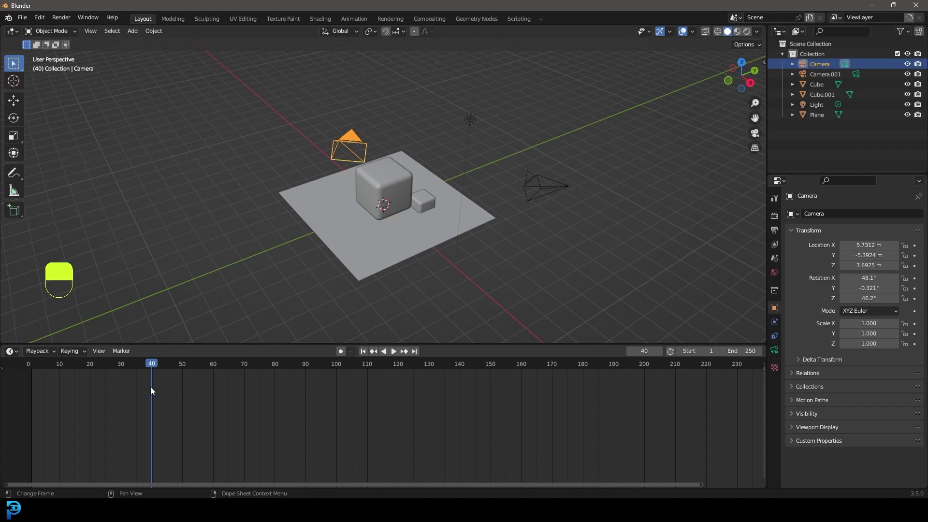
- Add a marker at frame 40 and bind it to Camera
key("m")
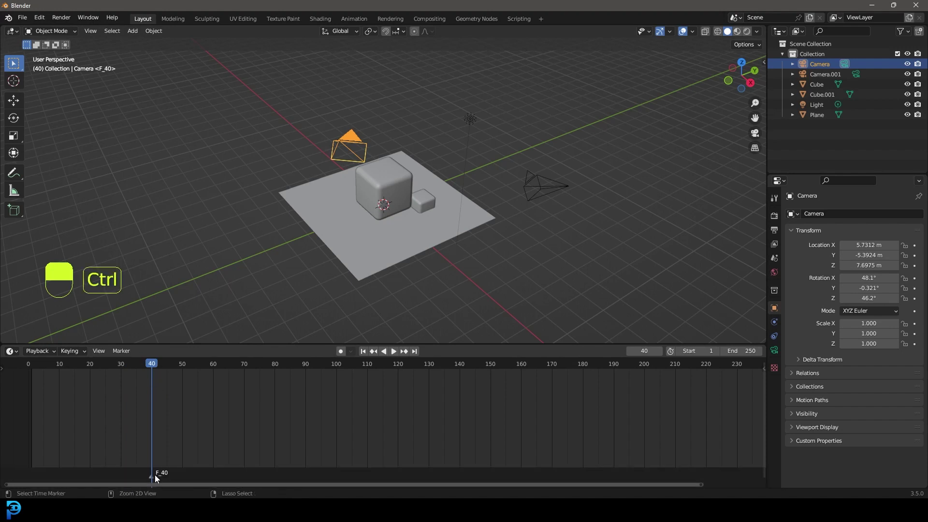
key("ctrl+b")
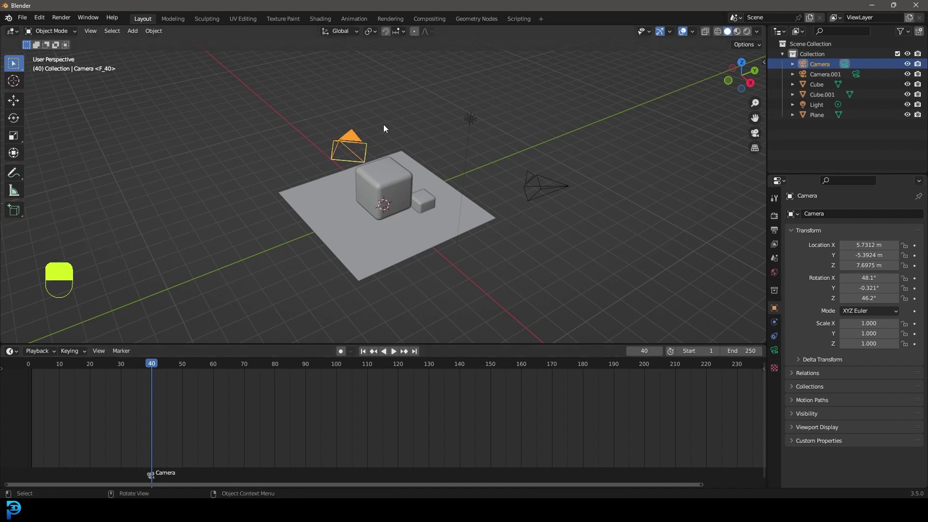
key("space")
- Test the marker with playback, then set the playhead to frame 41
left_click_drag(140, 364, 152, 388)
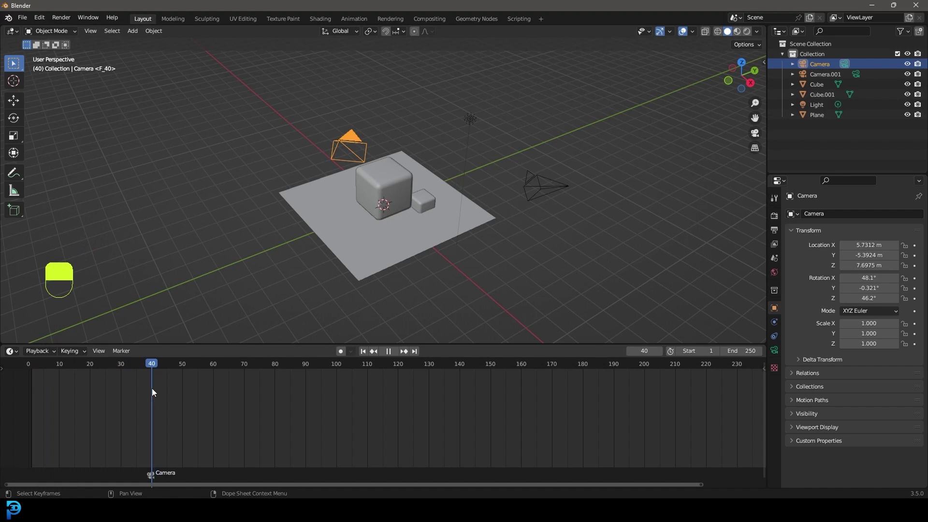
key("space")
key("space")
left_click(151, 366)
left_click_drag(151, 365, 154, 364)
key("space")
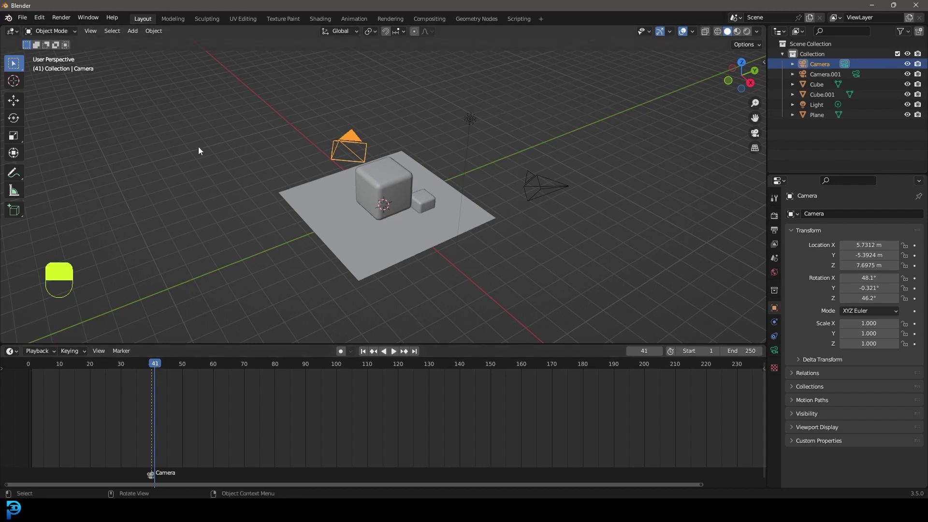
- Bind Camera.001 to a new marker at frame 41 and rewind to frame 0
left_click(551, 184)
middle_click_drag(547, 187, 532, 189)
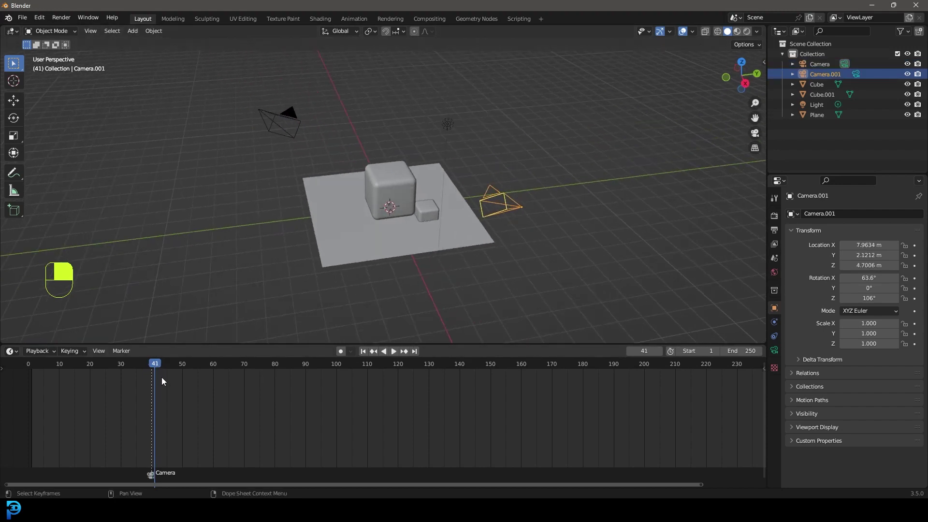
key("ctrl+b")
key("ctrl+b")
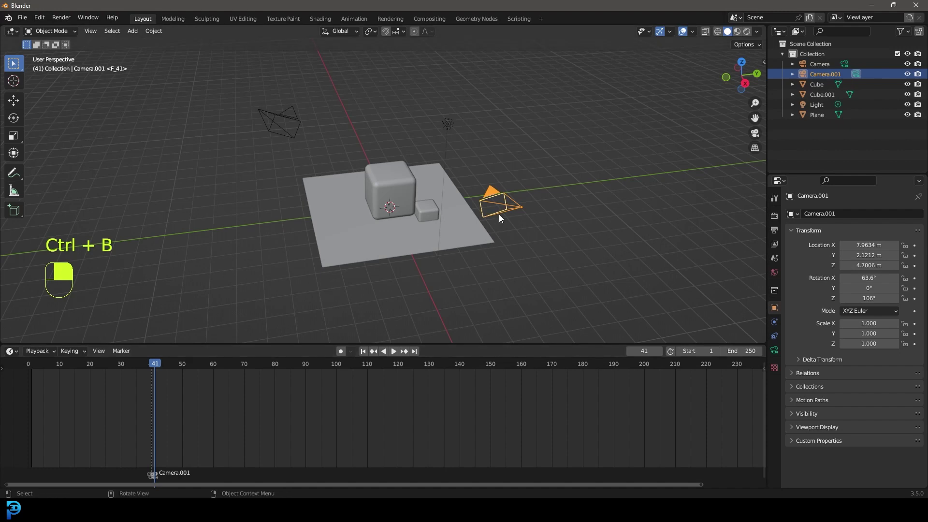
left_click_drag(155, 365, 24, 374)
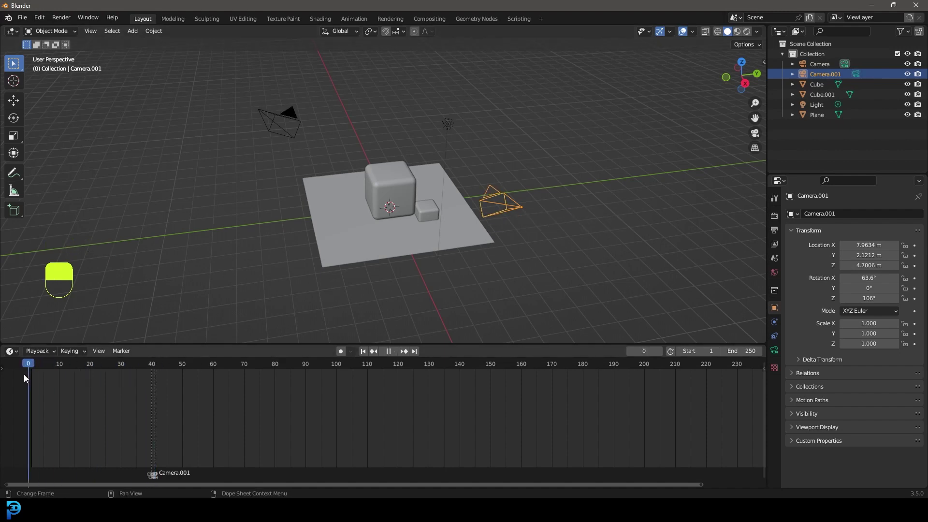
- Play the animation through the active camera, stopping at frame 90
key("KP_0")
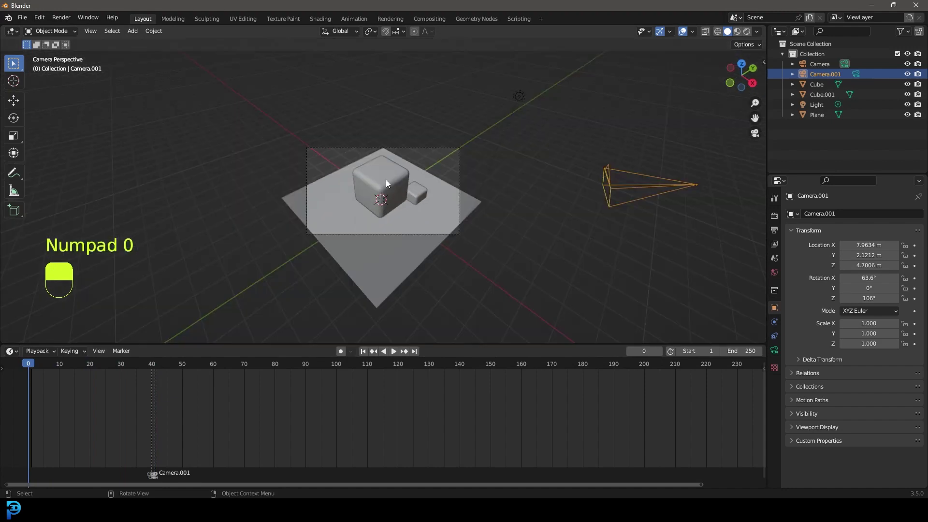
scroll(373, 182, "up", 5)
key("space")
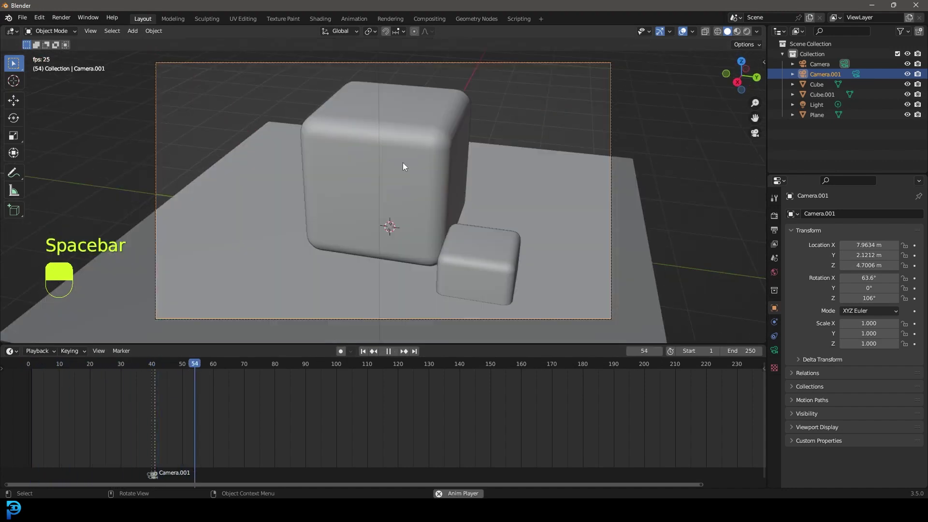
key("space")
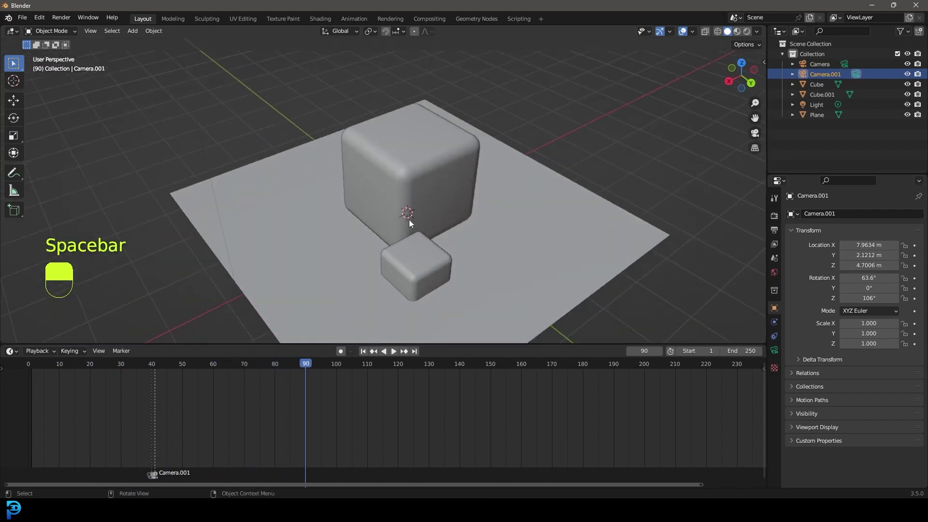
middle_click_drag(404, 215, 423, 204)
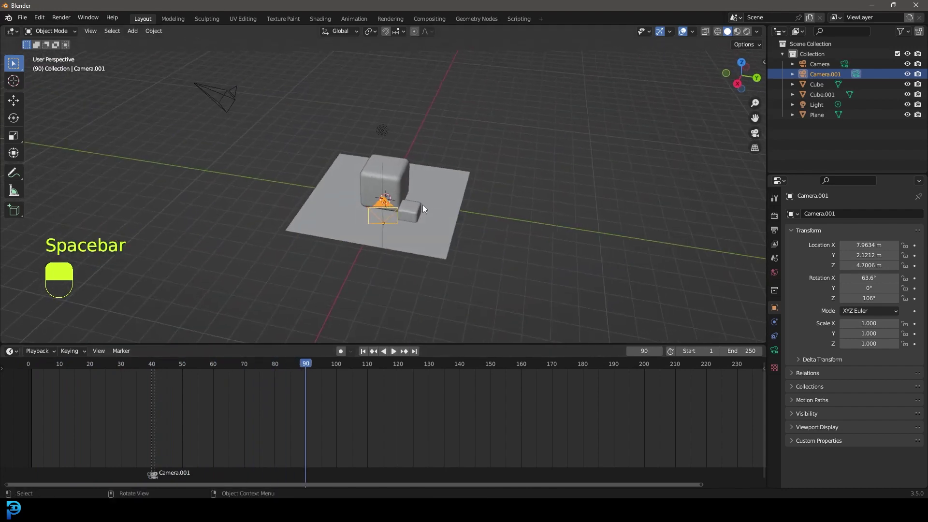
- Add a frame 80 marker bound to Camera and preview the switch through the camera
left_click(208, 94)
left_click_drag(299, 365, 275, 373)
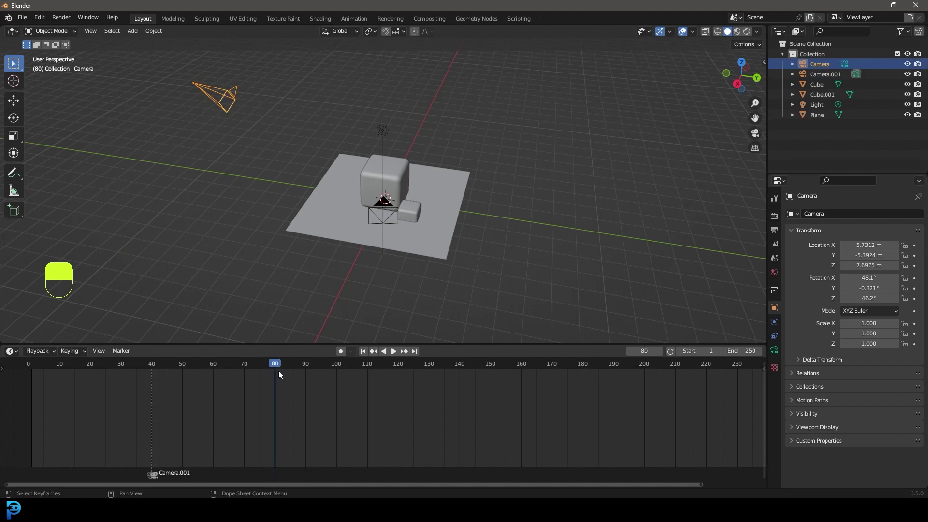
key("m")
key("ctrl+b")
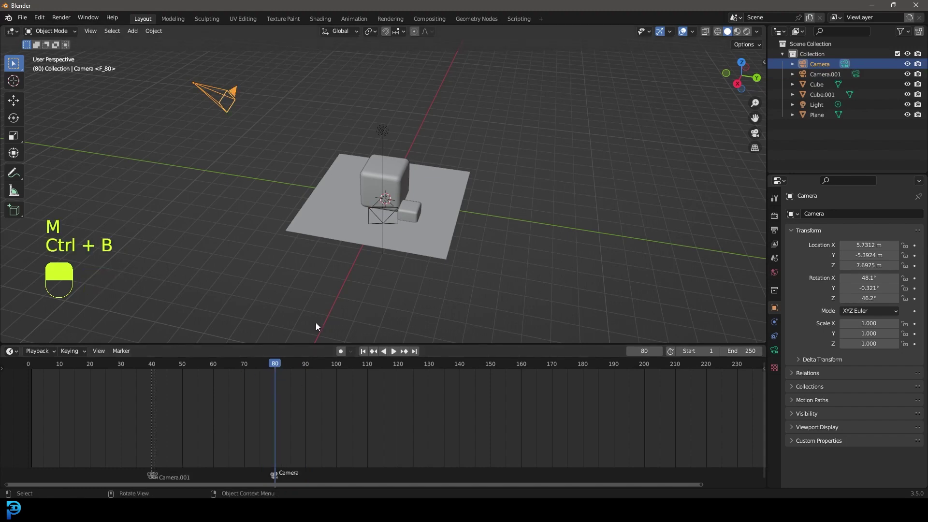
key("KP_0")
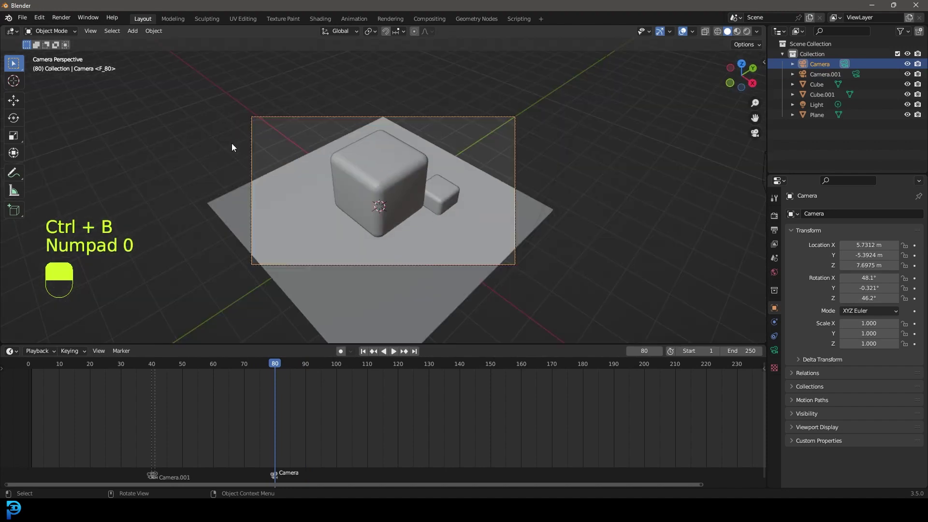
key("space")
key("space")
key("space")
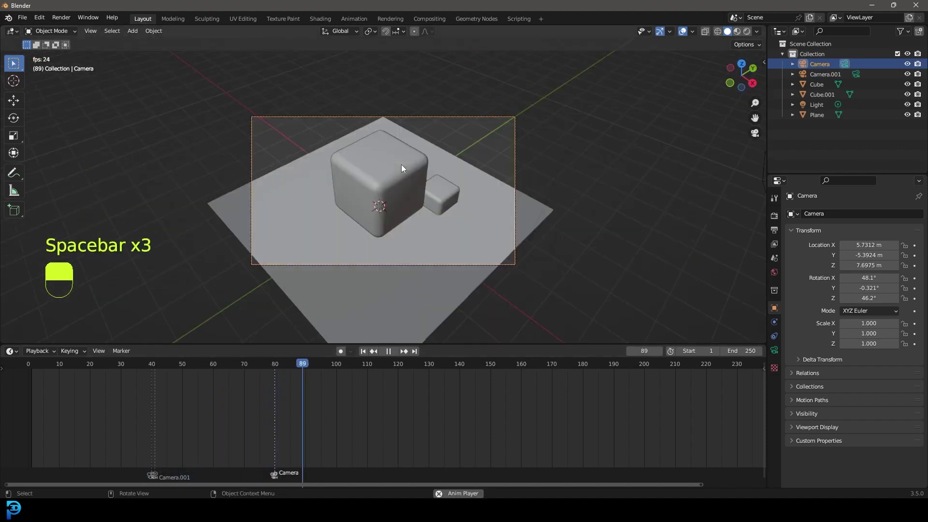
- Stop at frame 105, orbit the free view, scrub back to about frame 30, and replay
key("space")
key("KP_0")
middle_click_drag(394, 219, 441, 211)
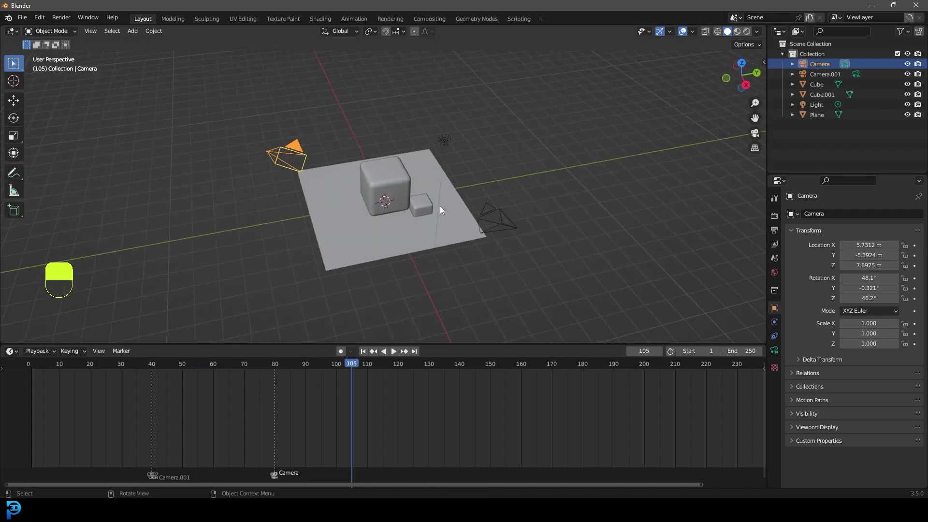
key("space")
key("space")
left_click_drag(364, 367, 122, 363)
key("space")
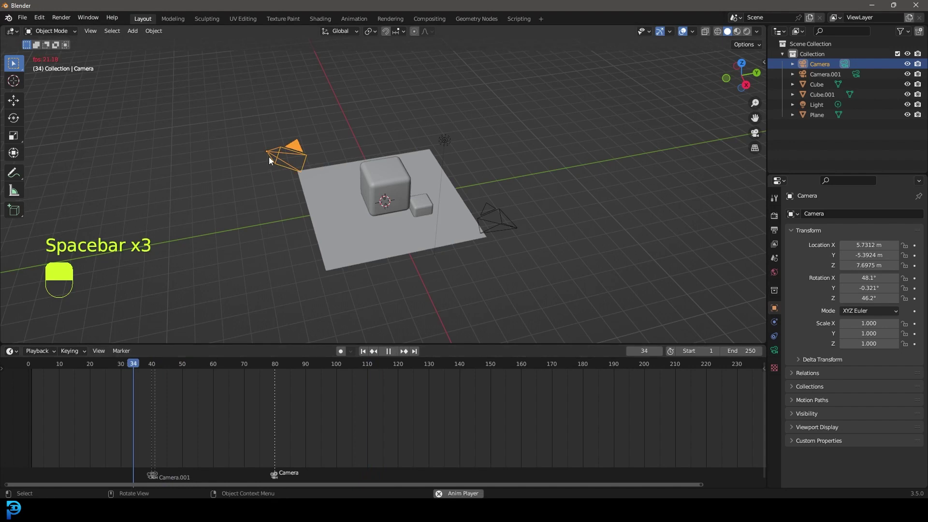